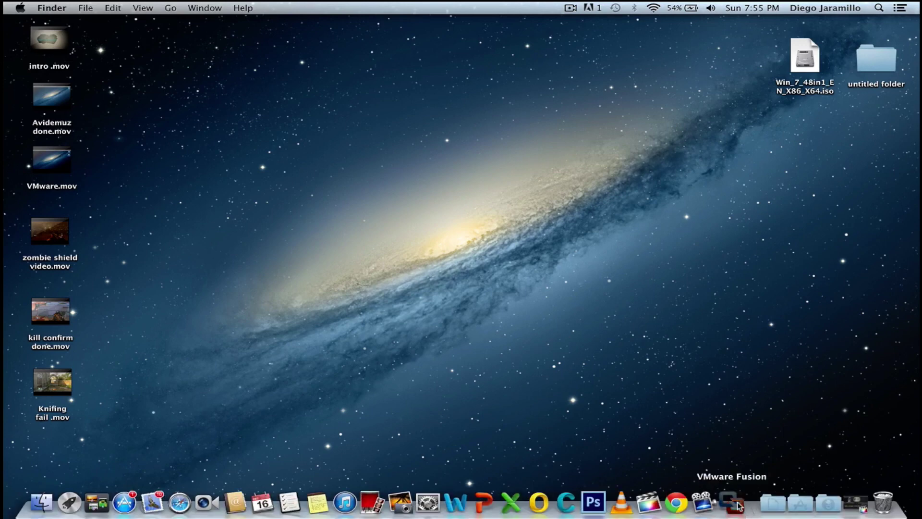
Launch VMware Fusion from the Dock to show the Welcome to VMware Fusion library.
click(735, 503)
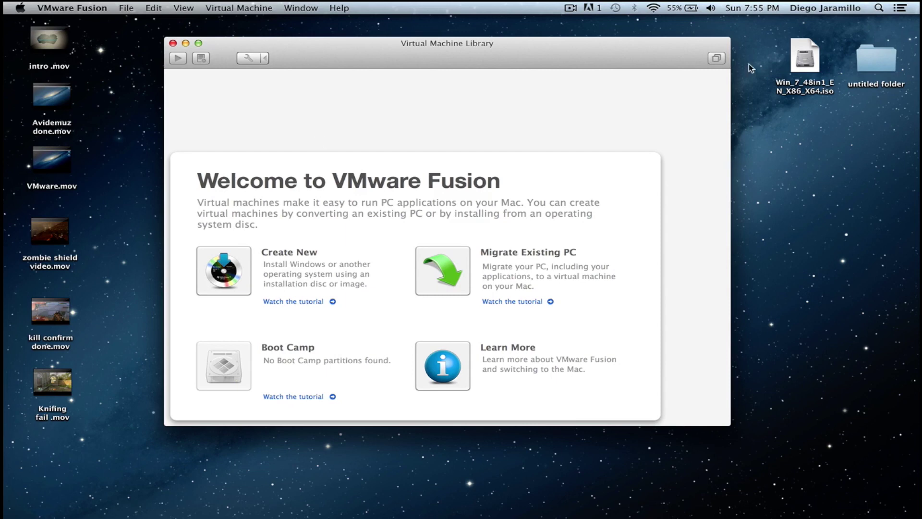
Start a new virtual machine and continue without a physical installation disc.
click(805, 57)
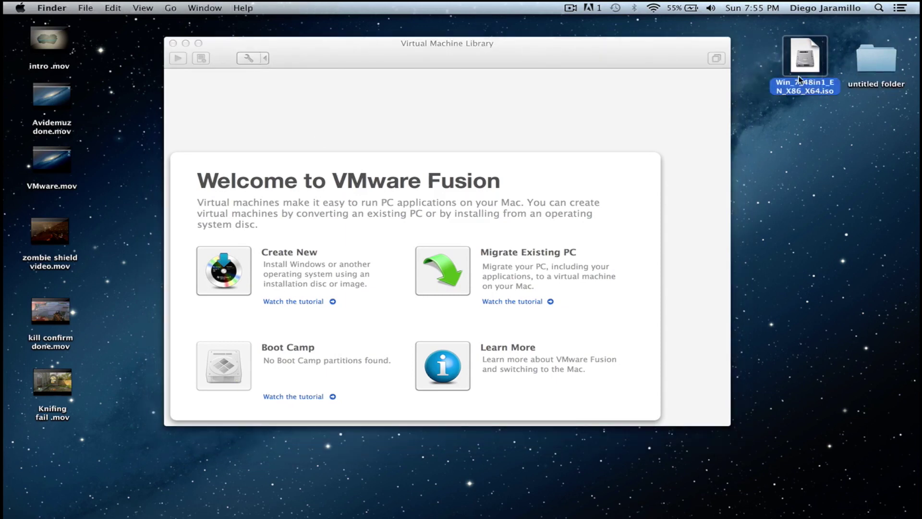
click(538, 246)
click(220, 265)
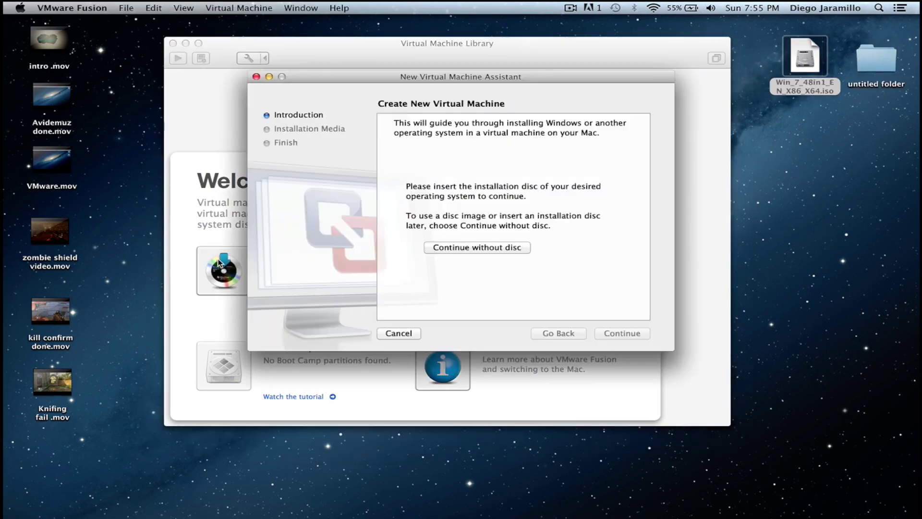
click(499, 249)
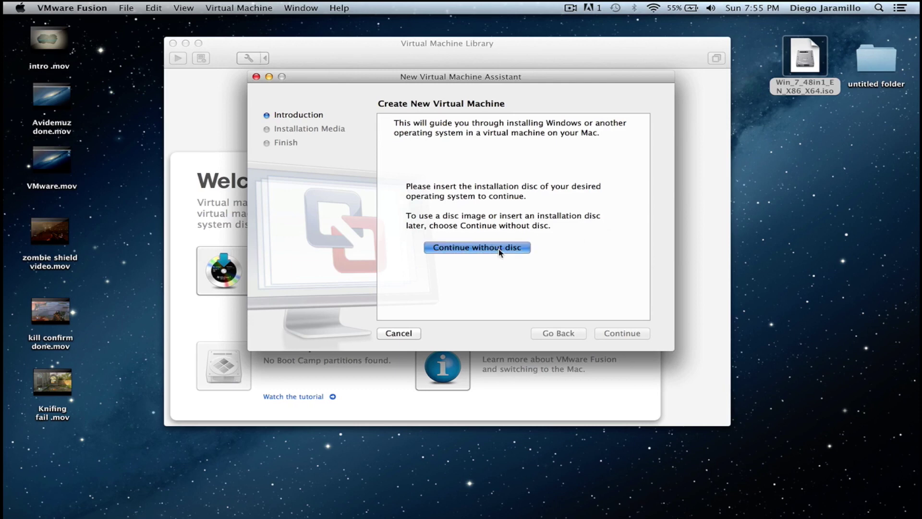
Choose Win_7_48in1_EN_X86_X64.iso from the desktop as the installation disc image.
click(454, 189)
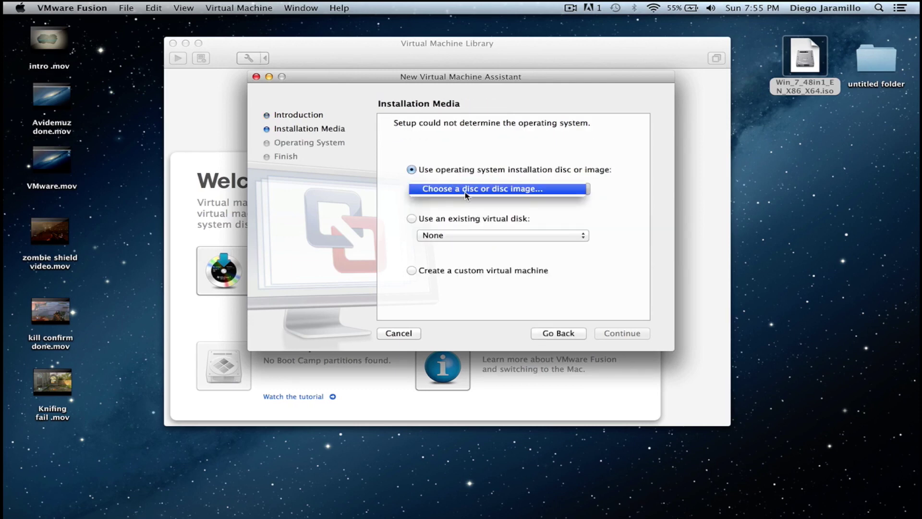
click(463, 192)
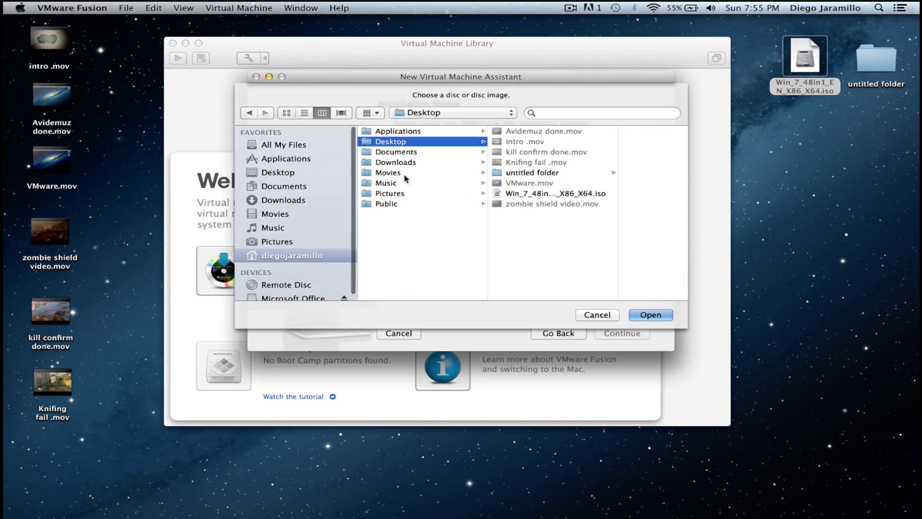
click(523, 193)
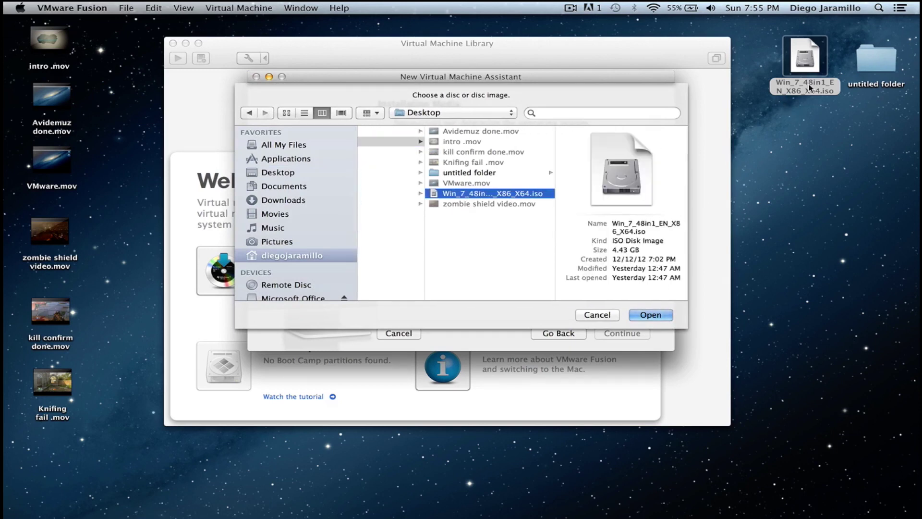
drag(805, 57, 511, 197)
double_click(511, 197)
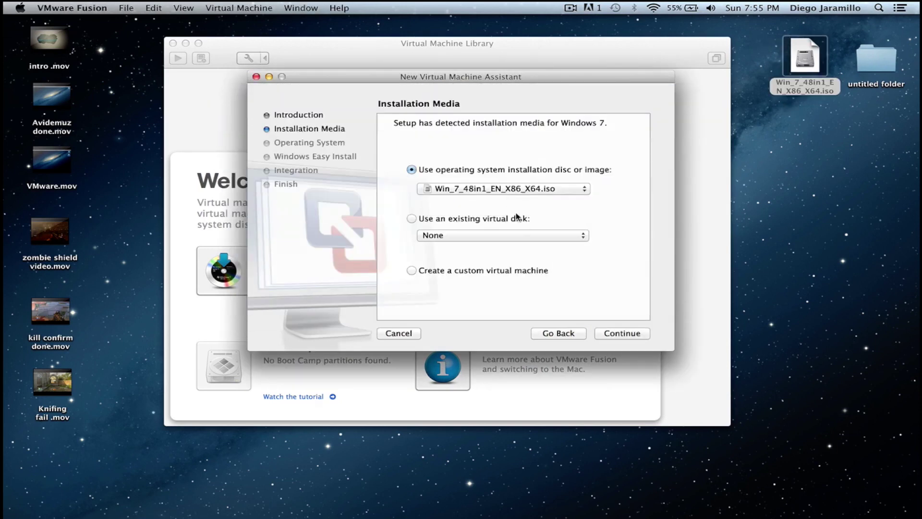
Accept Windows 7 as the operating system, then enter and confirm the Easy Install password.
click(623, 335)
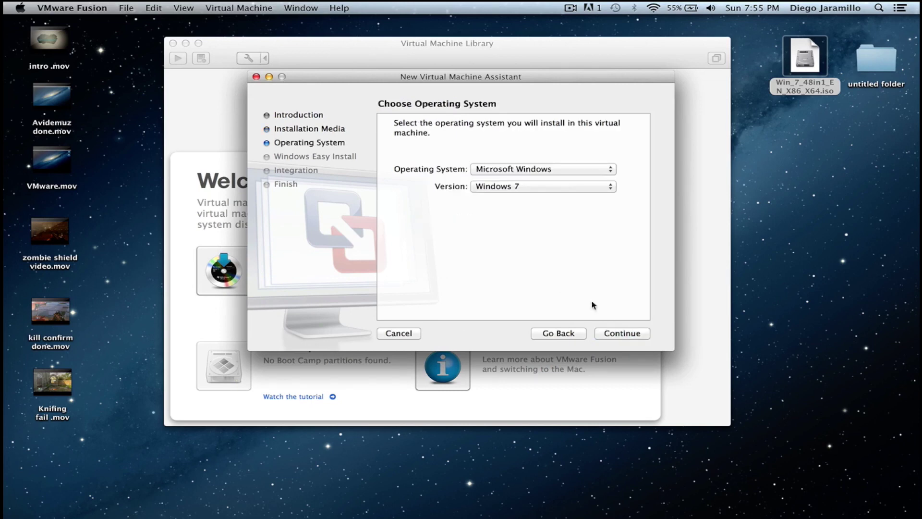
click(607, 336)
click(524, 215)
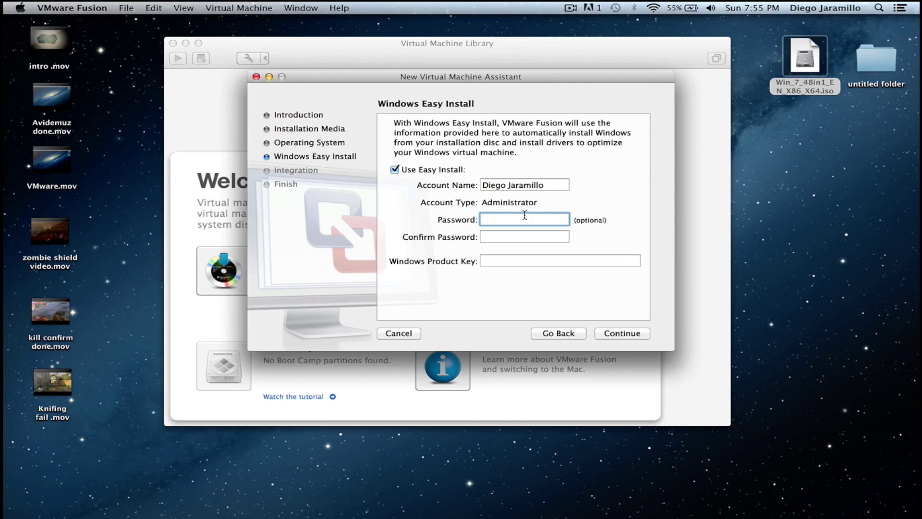
text(••••••••••)
key(Tab)
text(••••••••••)
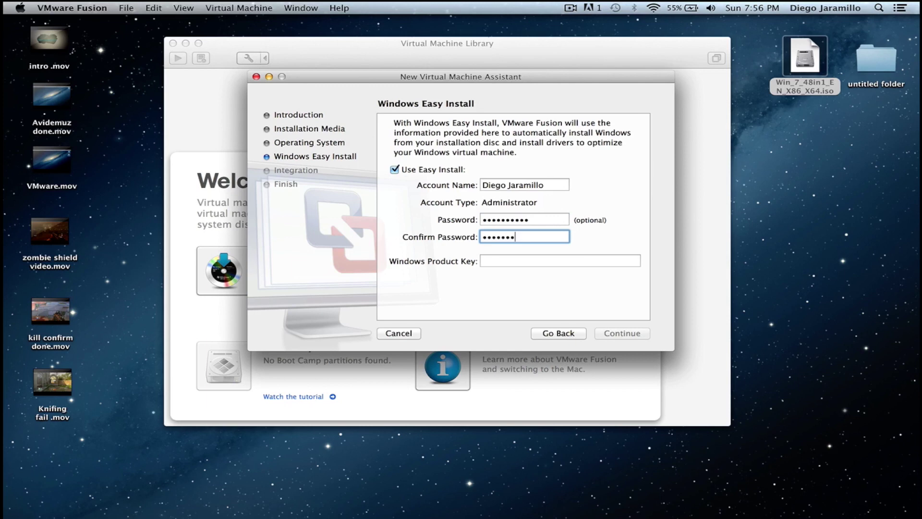
Copy the Windows product key from Notes into the product key field and continue.
click(527, 259)
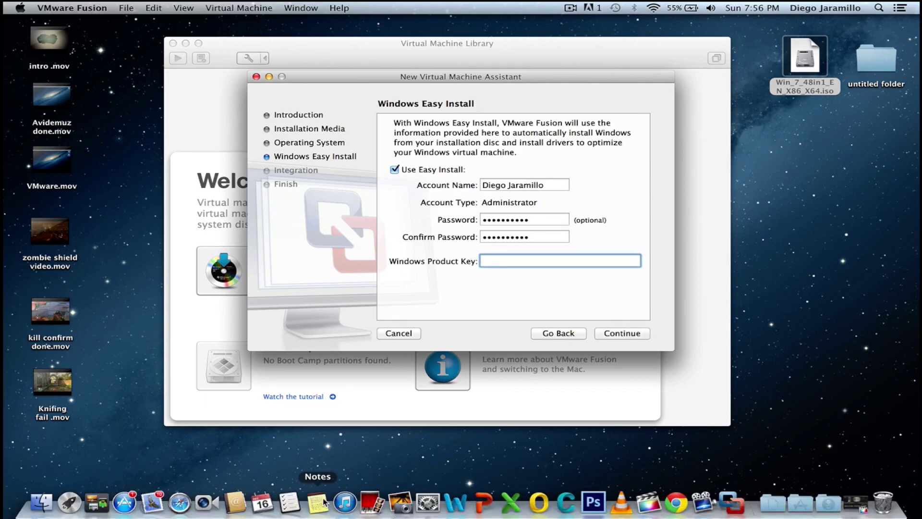
click(319, 501)
drag(566, 176, 391, 168)
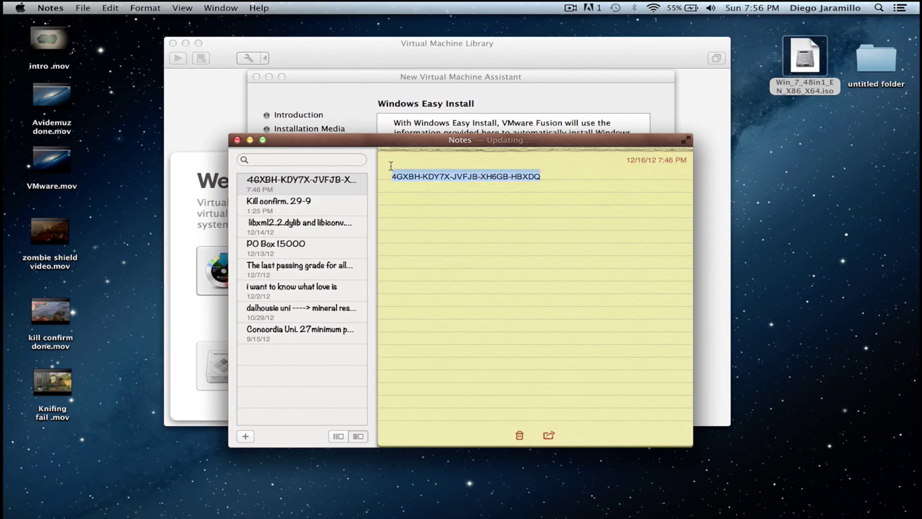
key(super+c)
key(super+q)
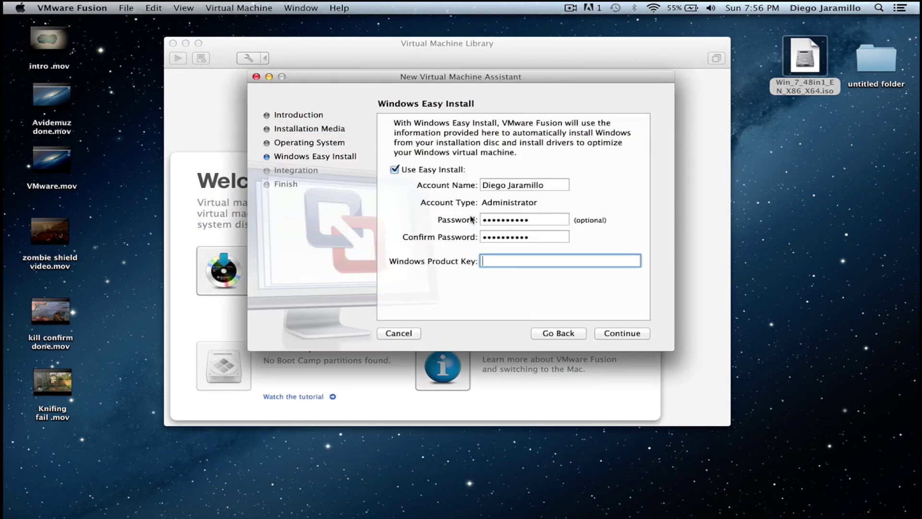
key(super+v)
click(635, 332)
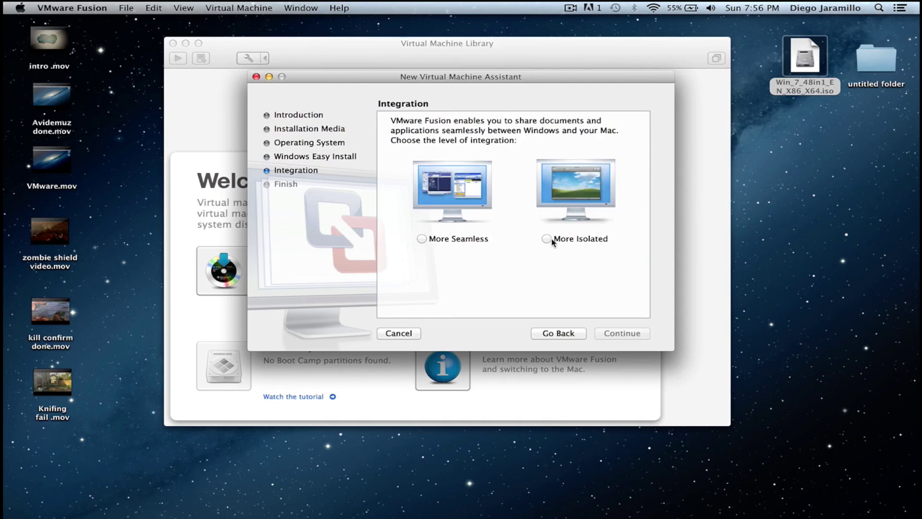
Choose More Isolated integration and save the virtual machine as Windows 7.
click(552, 241)
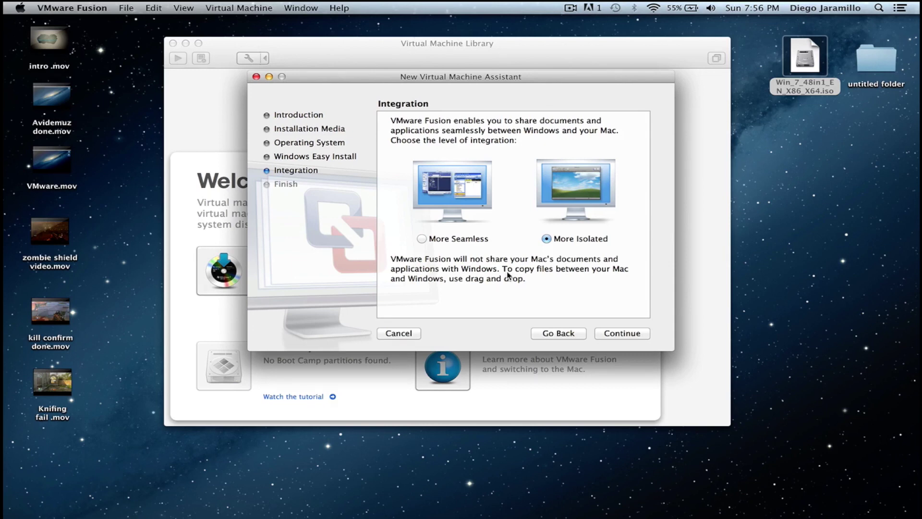
click(608, 335)
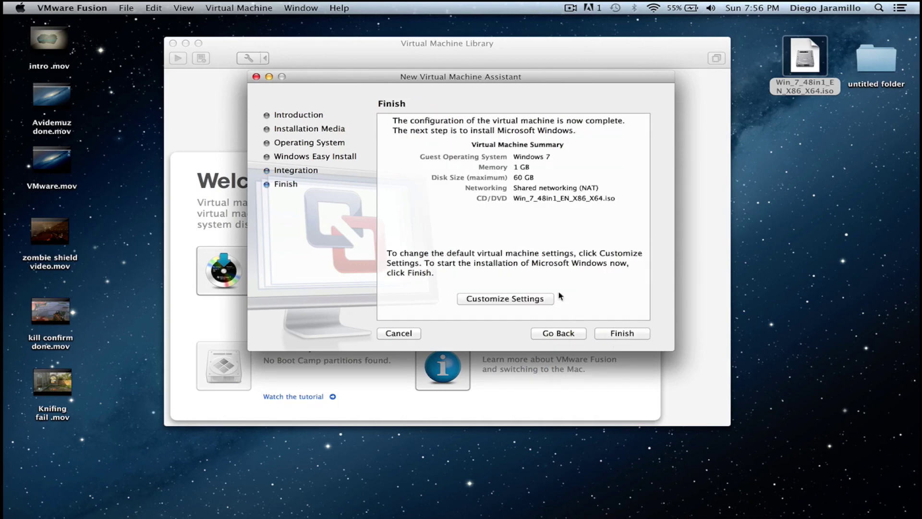
click(534, 302)
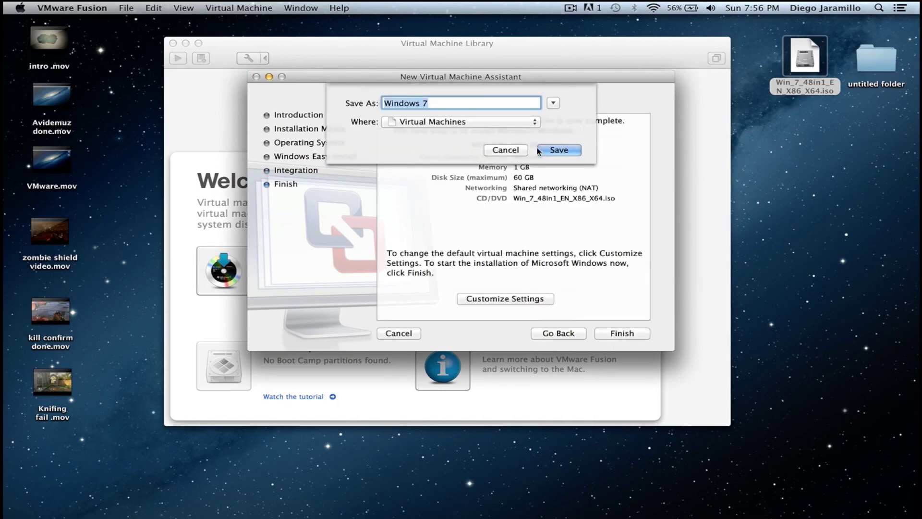
click(553, 152)
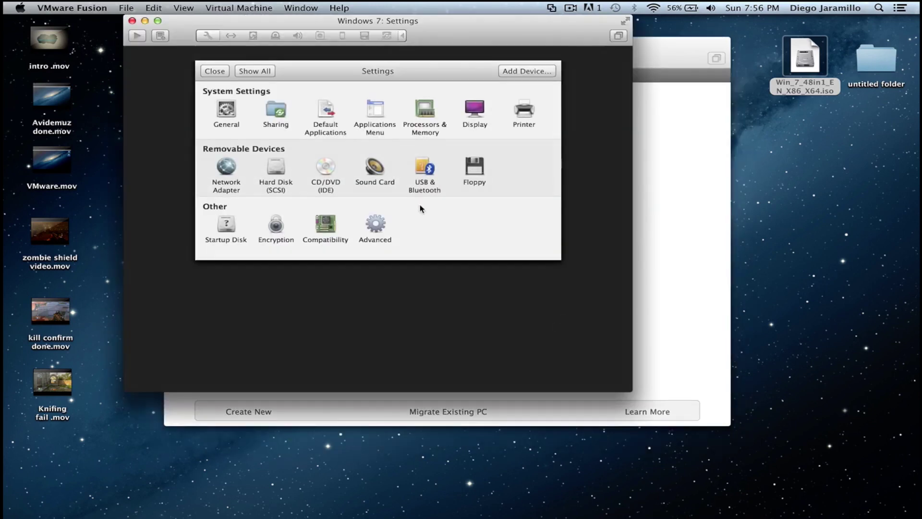
Reduce the Hard Disk (SCSI) size to 50 GB and apply it.
click(280, 171)
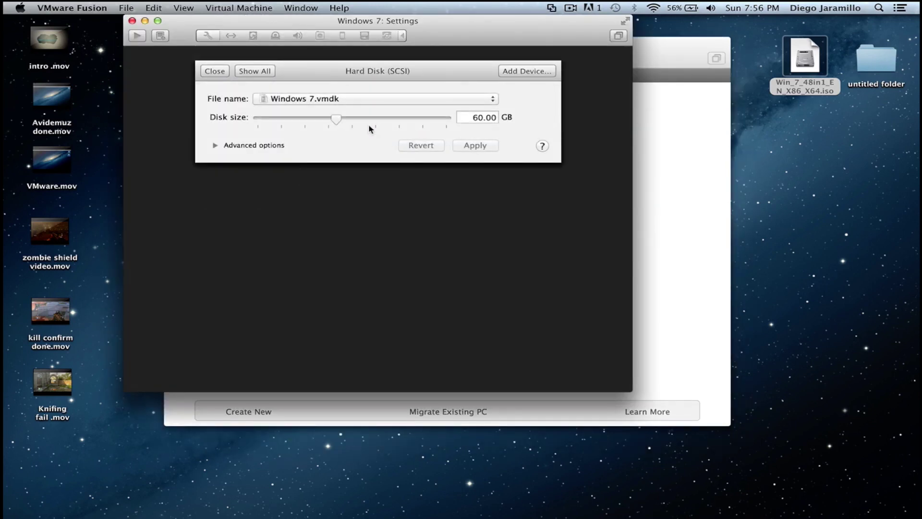
drag(336, 118, 330, 118)
click(465, 145)
key(ctrl+Up)
key(ctrl+Up)
drag(432, 28, 431, 50)
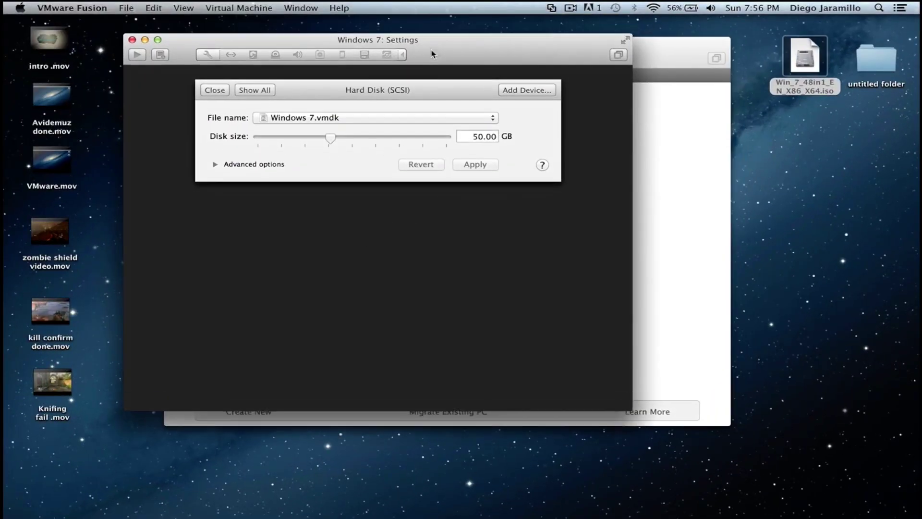
Close the disk settings, boot the VM and start the English Windows 7 setup.
click(216, 94)
click(375, 208)
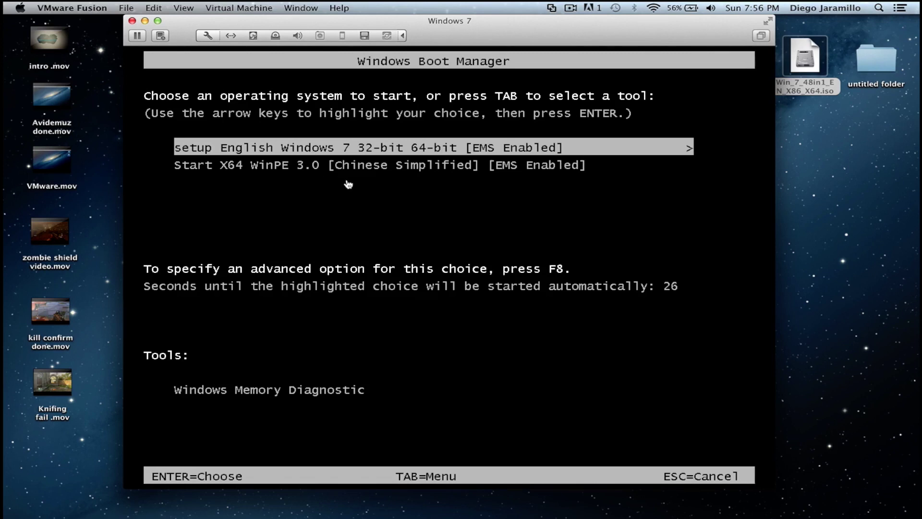
click(348, 184)
key(Return)
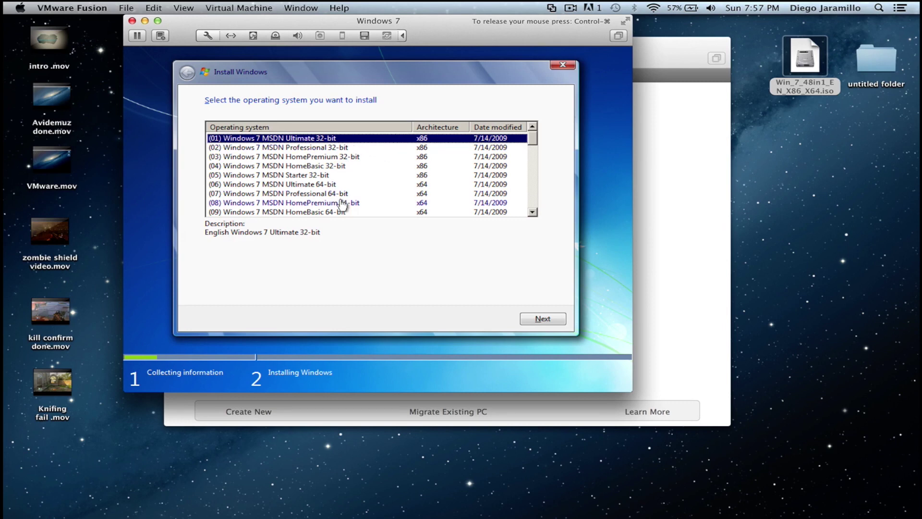
Select (06) Windows 7 MSDN Ultimate 64-bit in the edition list.
scroll(342, 203, down, 15)
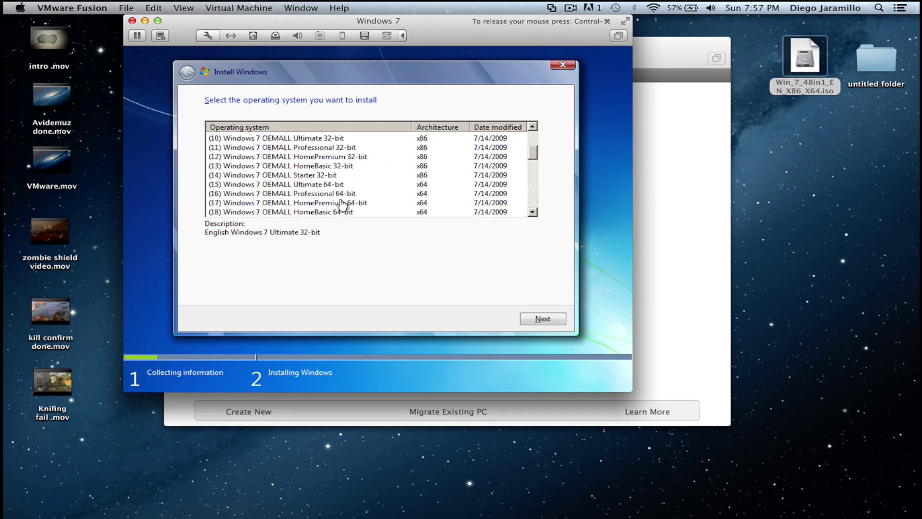
scroll(342, 204, up, 10)
scroll(342, 203, up, 2)
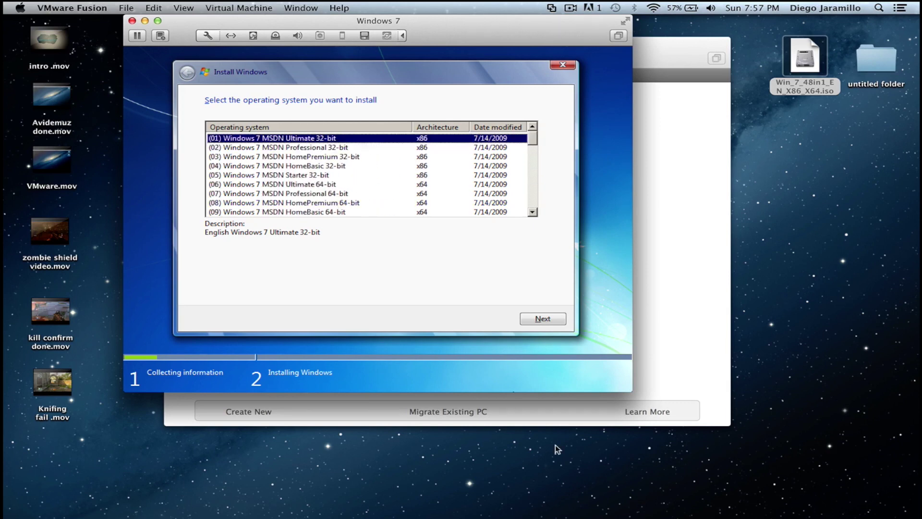
click(321, 186)
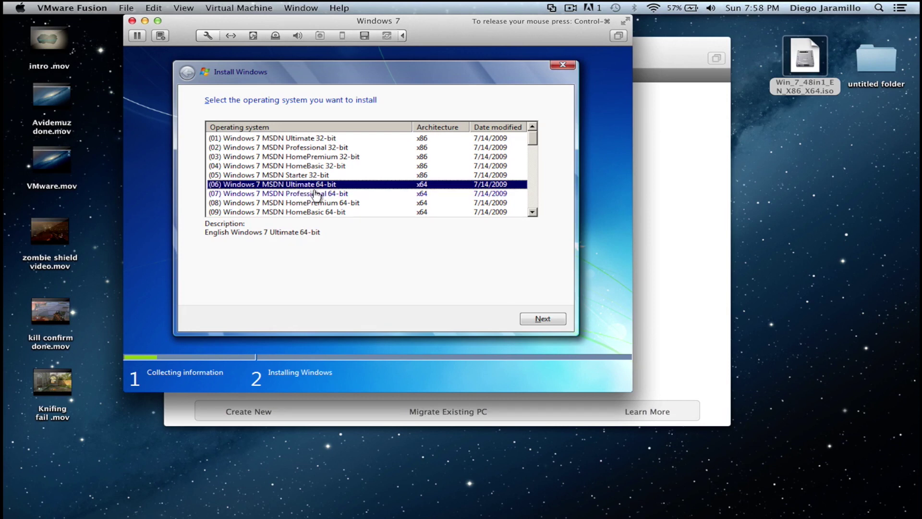
Begin installing Windows 7 Ultimate and let it run until the computer-name page appears.
click(532, 318)
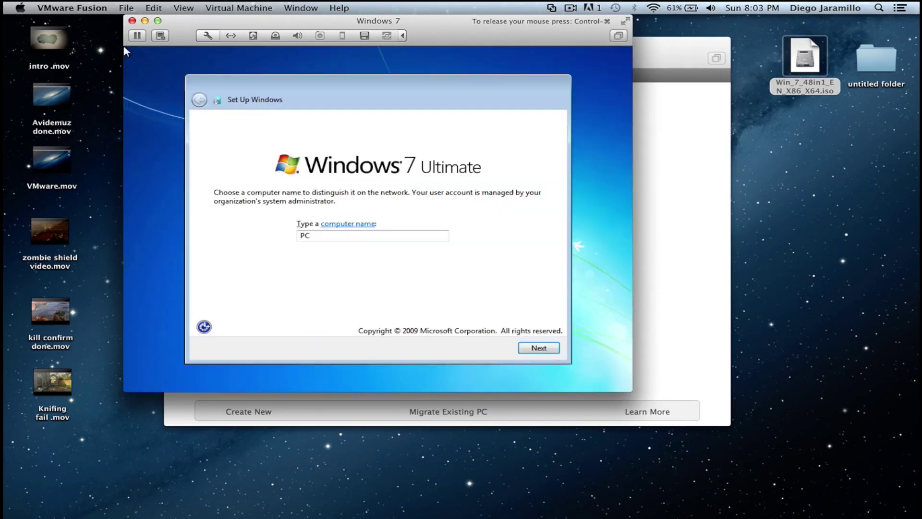
Name the Windows computer 'D'.
click(350, 239)
text(Diego)
key(Return)
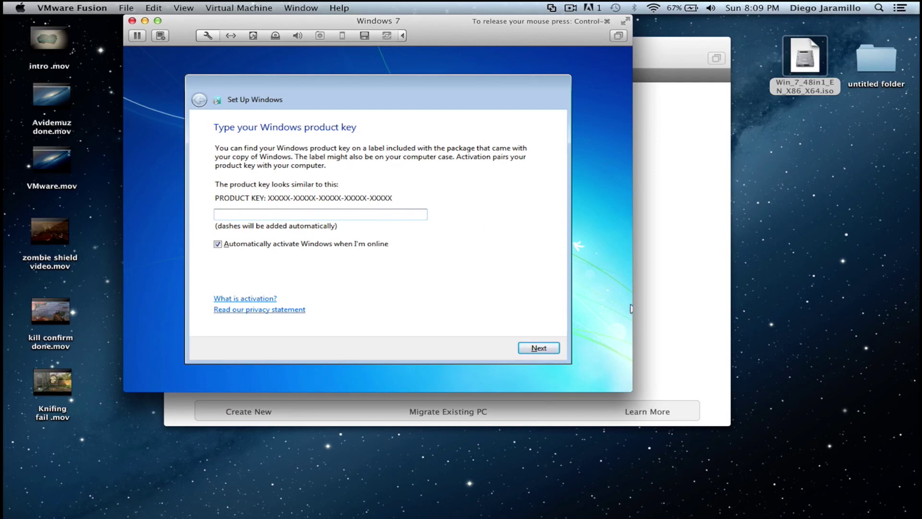
Copy the product key from Notes and enter it in Windows' product key field.
key(ctrl+super)
mouse_move(528, 513)
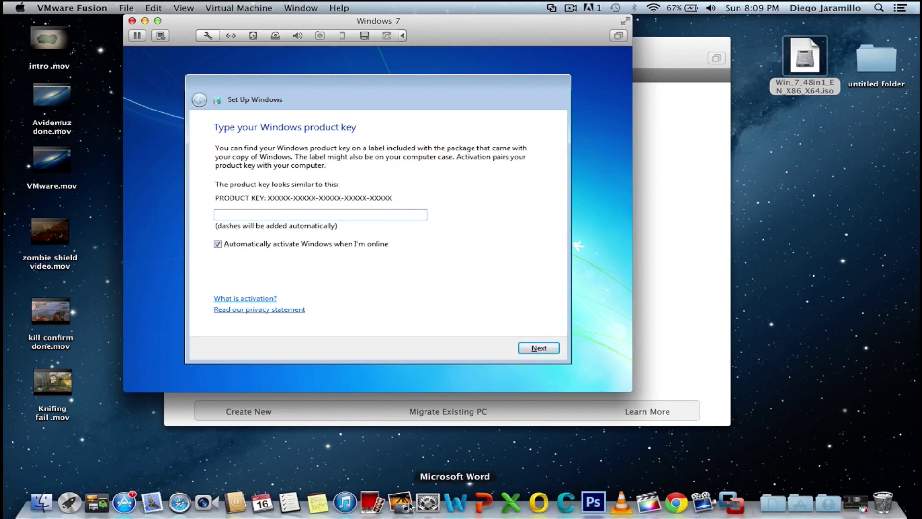
click(317, 503)
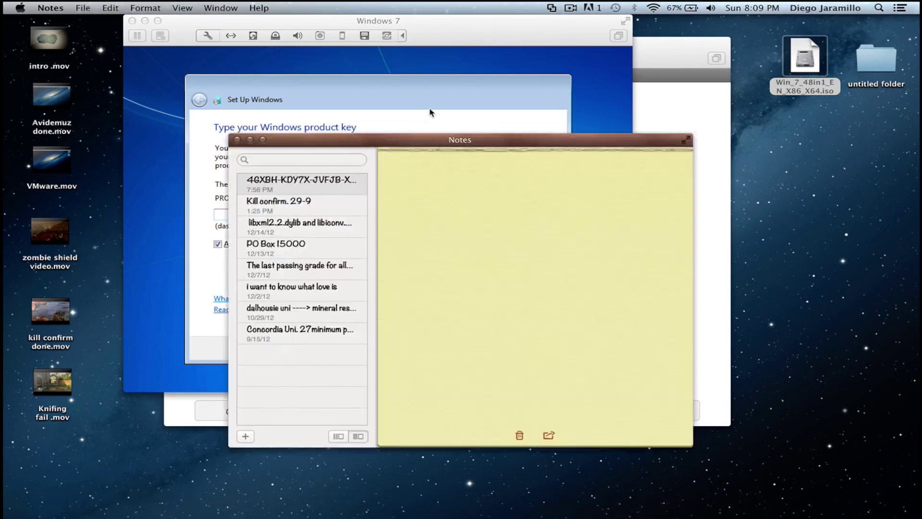
drag(545, 176, 391, 177)
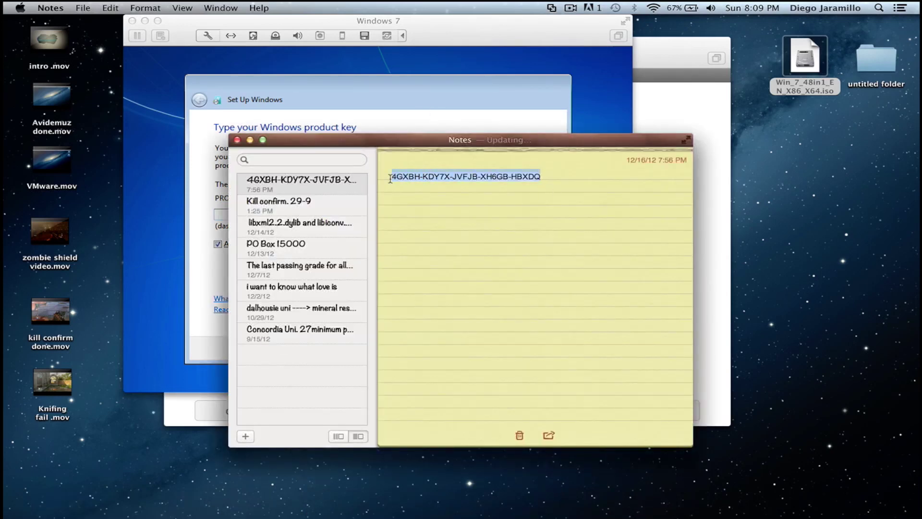
key(super+c)
click(338, 90)
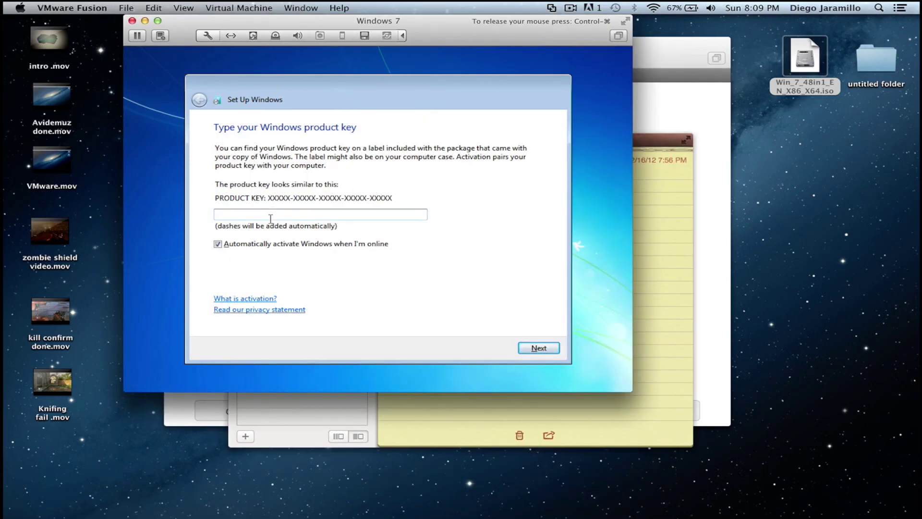
click(270, 217)
drag(647, 148, 510, 272)
drag(589, 270, 842, 169)
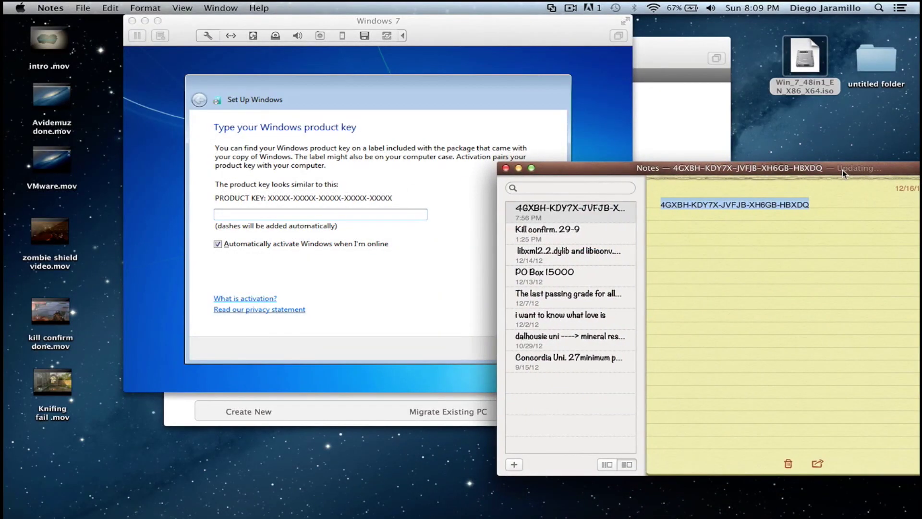
click(278, 214)
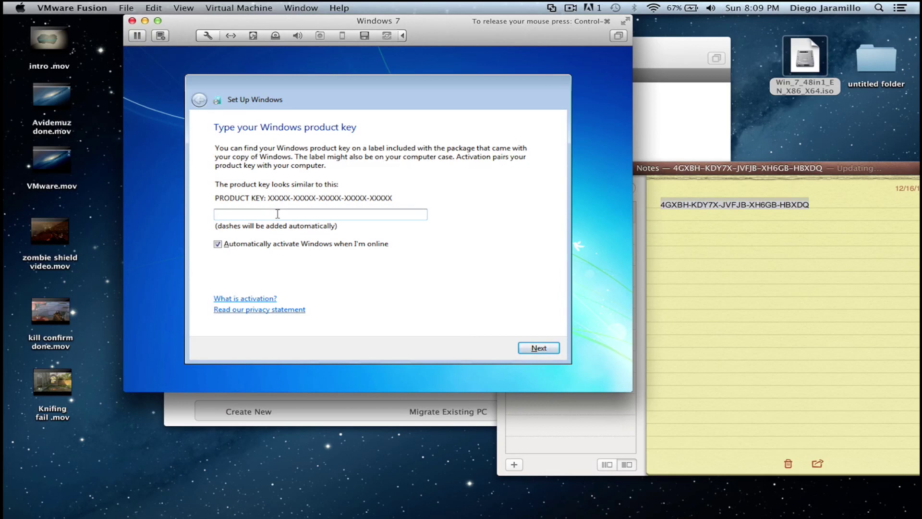
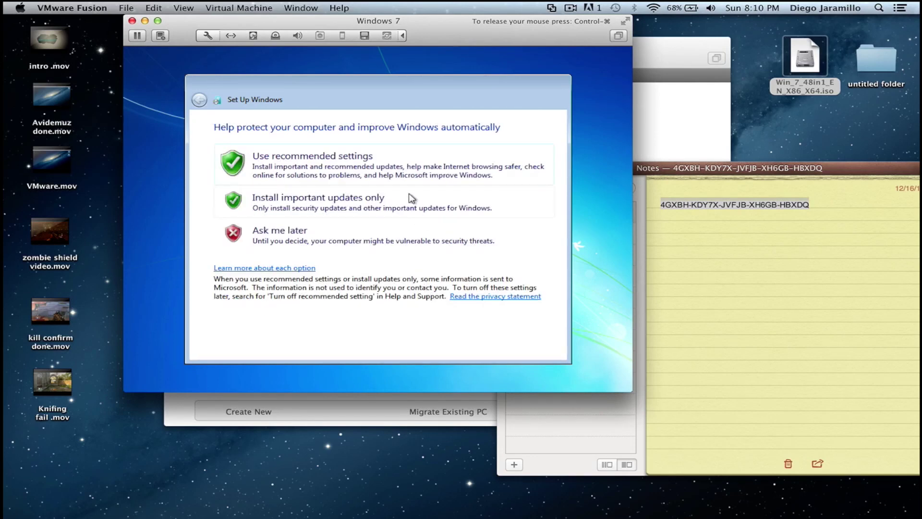
Choose Use recommended settings for updates and set the network location to Home network.
click(362, 174)
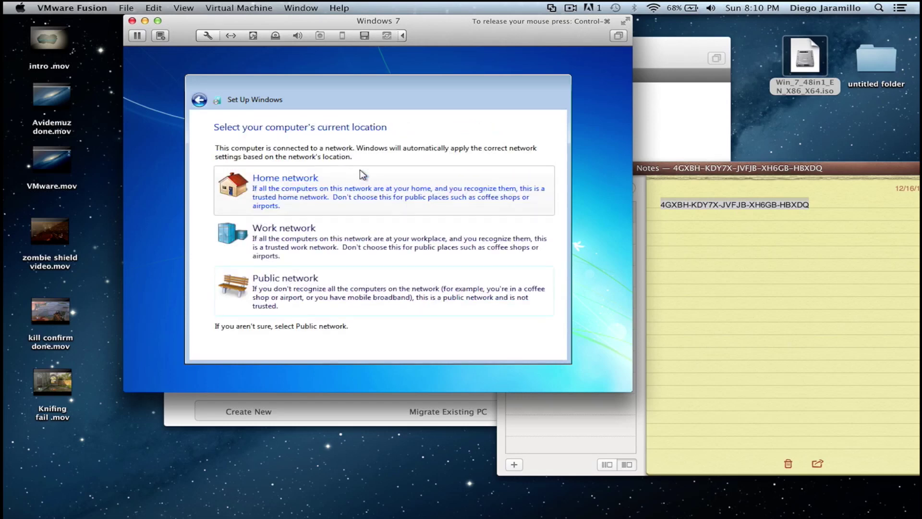
click(357, 202)
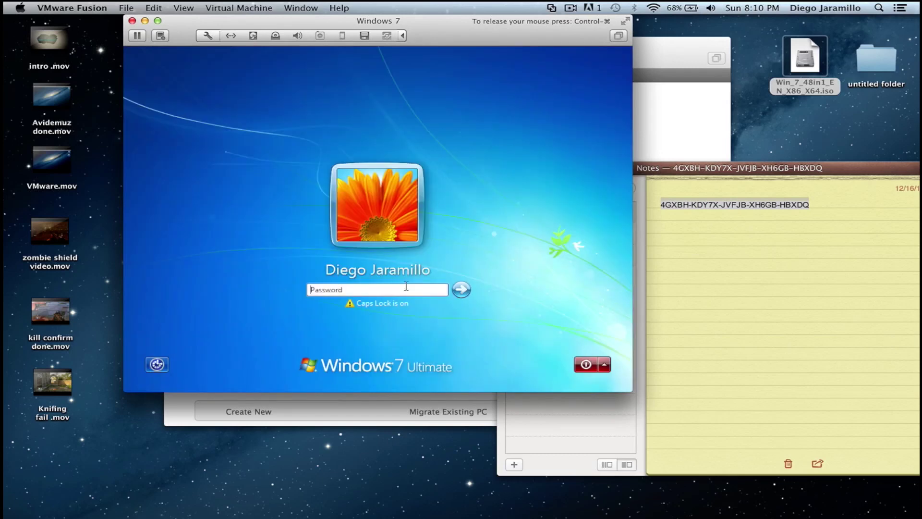
Log in with the account password with Caps Lock off, then hide the Notes app.
key(Caps_Lock)
text(•••••••)
key(Return)
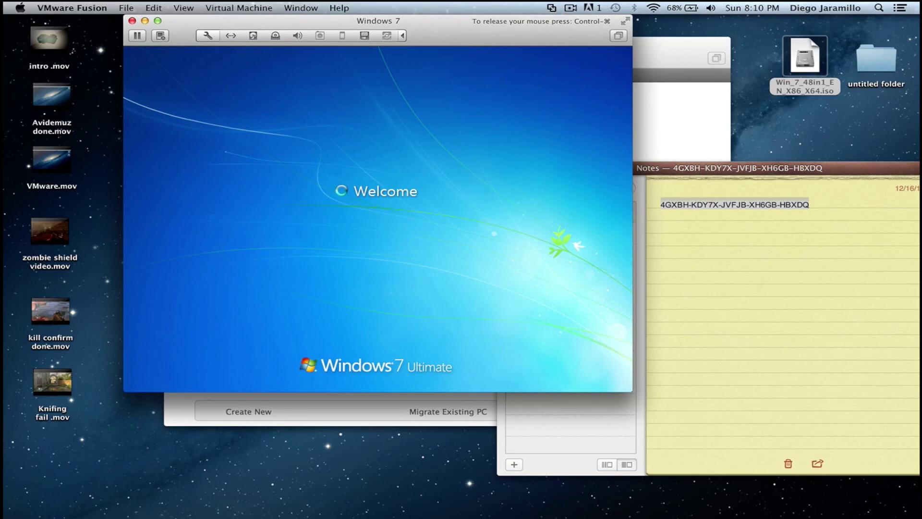
key(ctrl+super)
click(672, 237)
key(super+h)
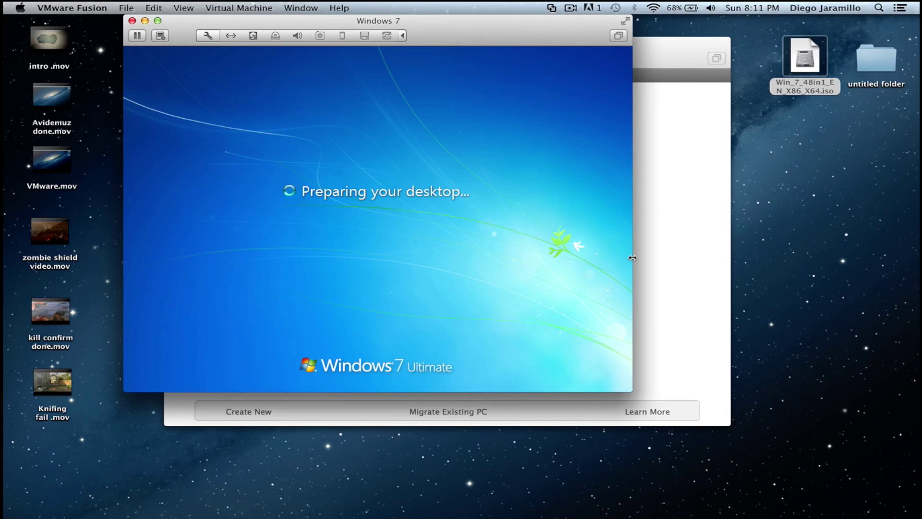
Enter the password again at the logon screen to reach the Windows desktop.
click(629, 258)
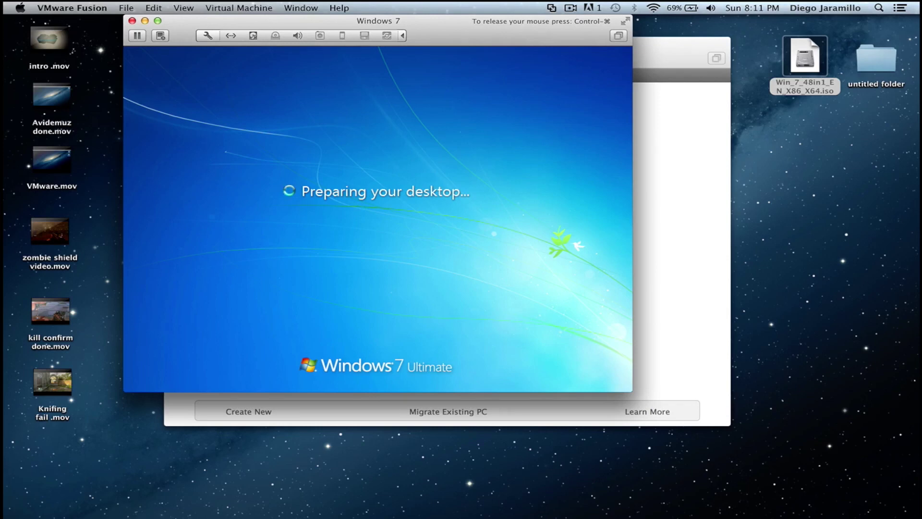
key(ctrl+super)
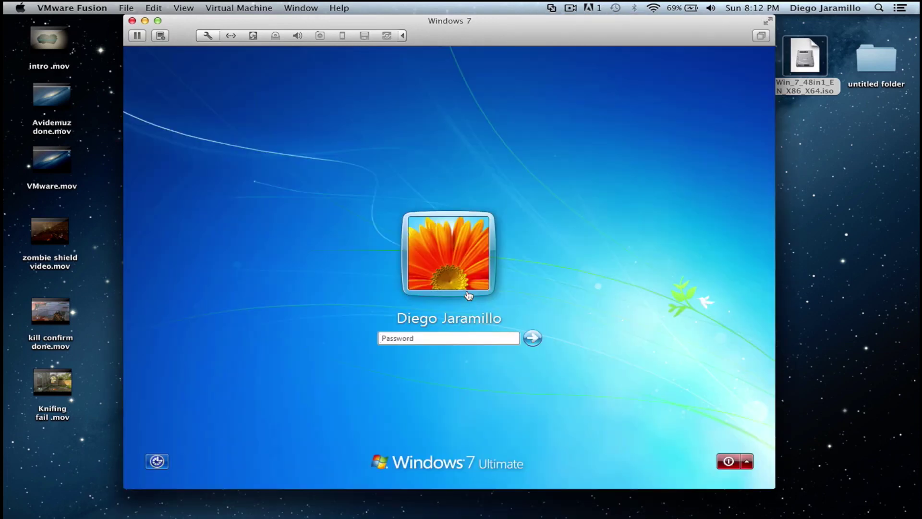
text(••)
key(Return)
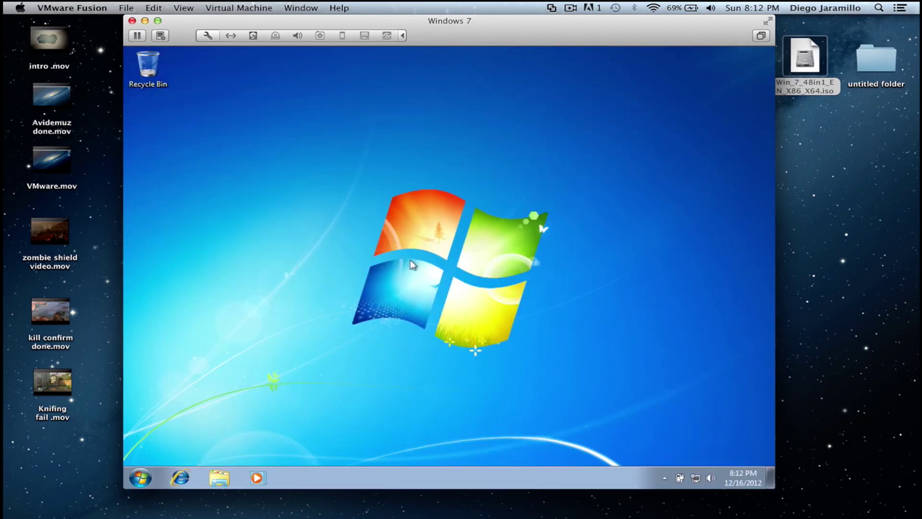
click(140, 478)
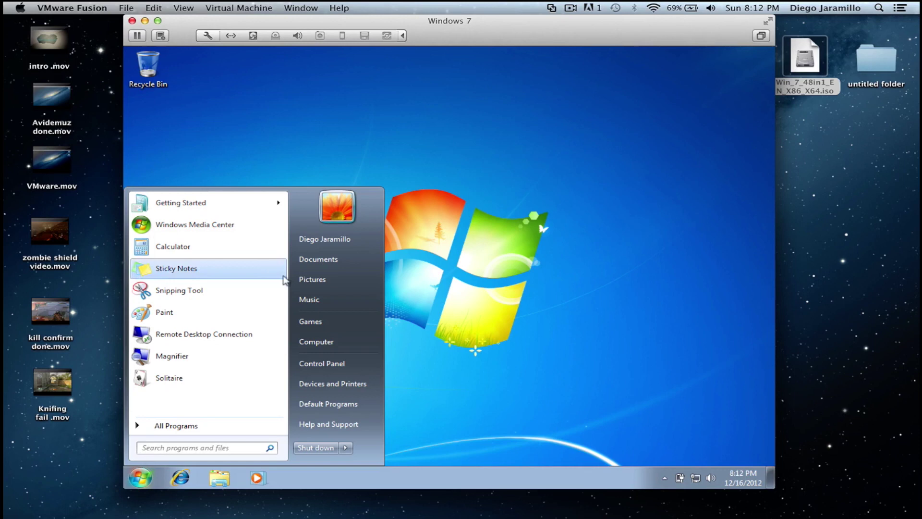
click(409, 286)
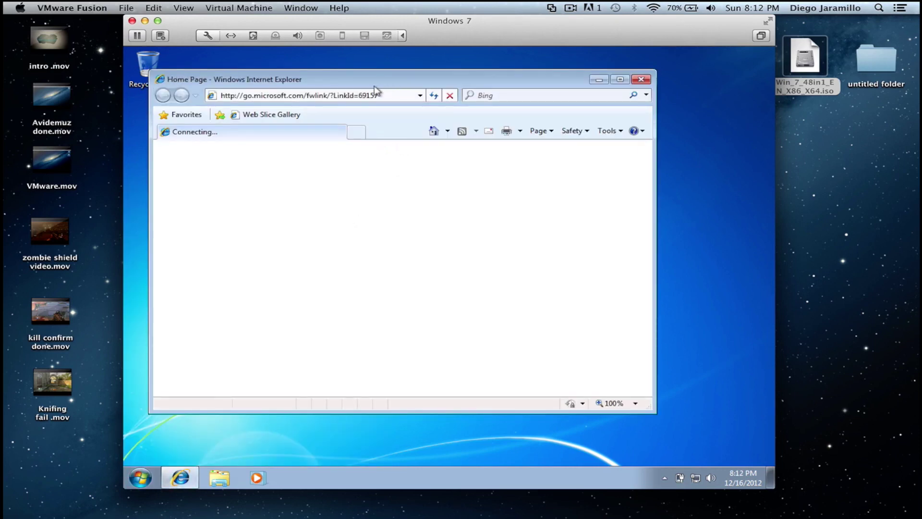
click(377, 91)
text(google.)
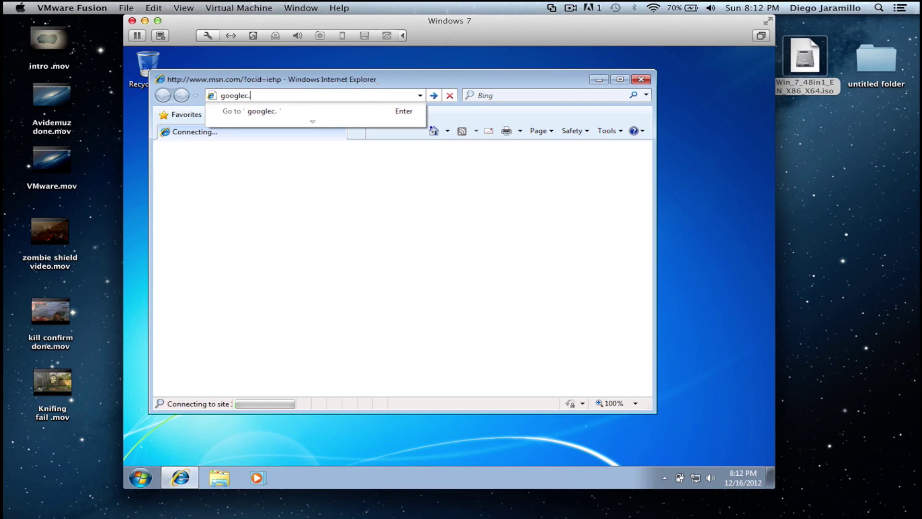
text(com)
key(Return)
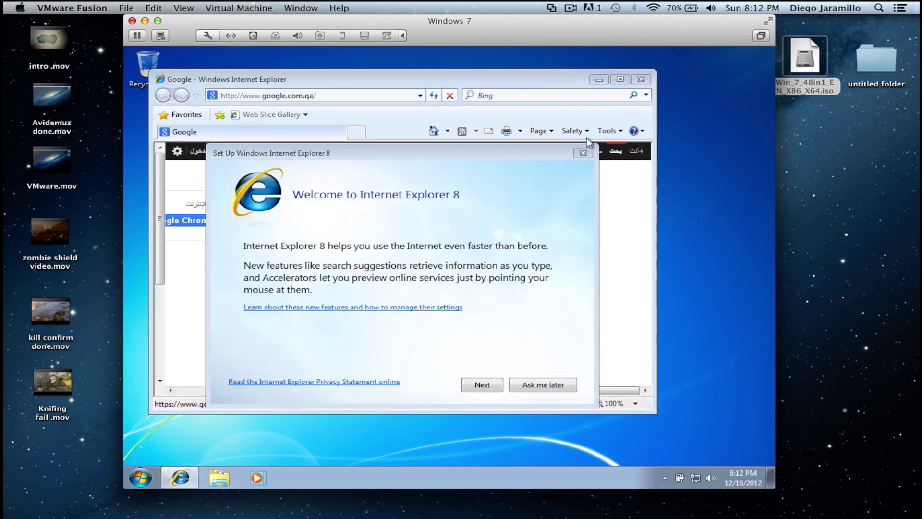
click(583, 153)
click(641, 79)
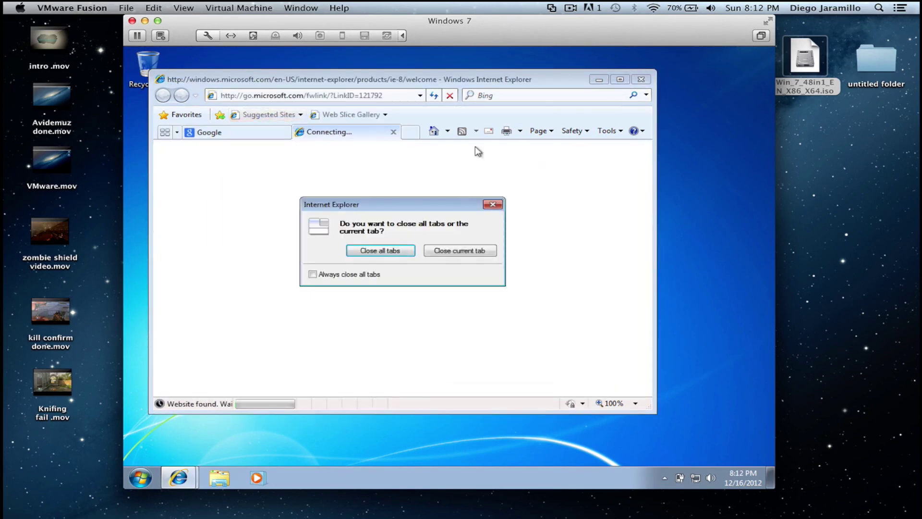
click(365, 250)
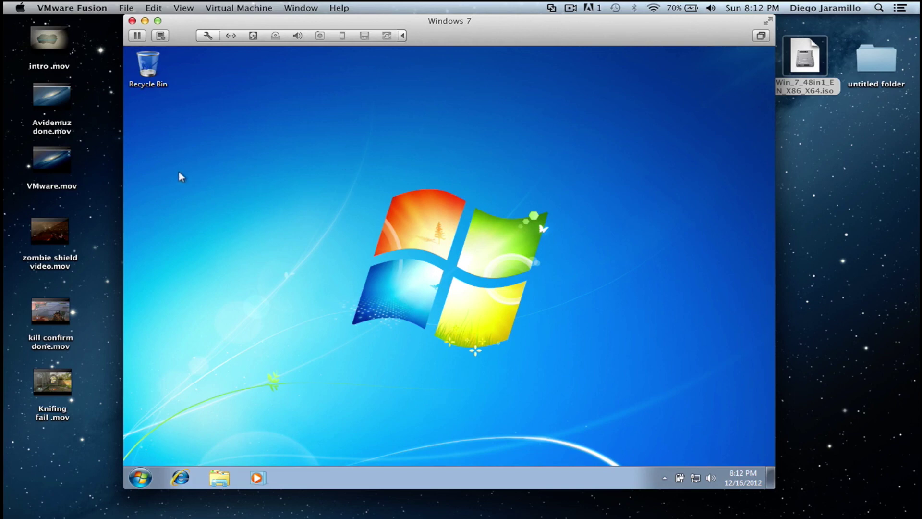
Drag intro.mov from the Mac desktop onto the Windows desktop and open it.
click(97, 155)
mouse_move(50, 41)
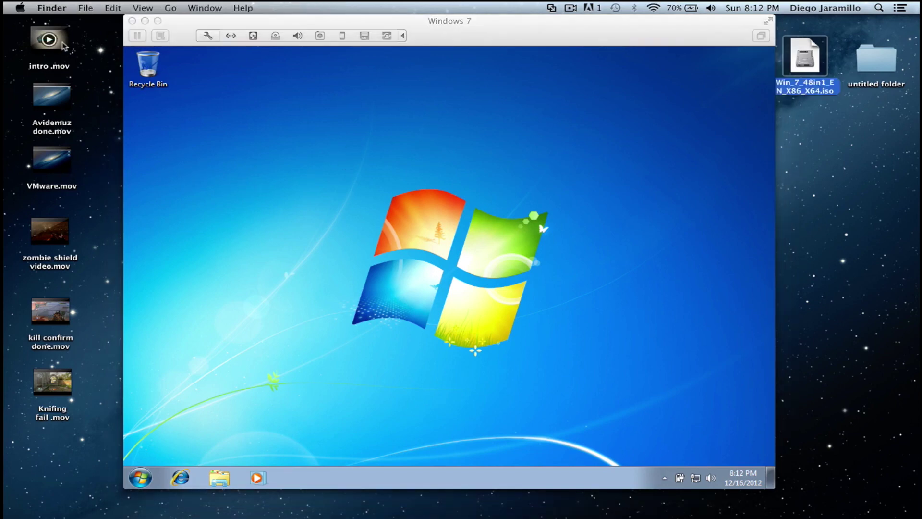
drag(50, 41, 322, 127)
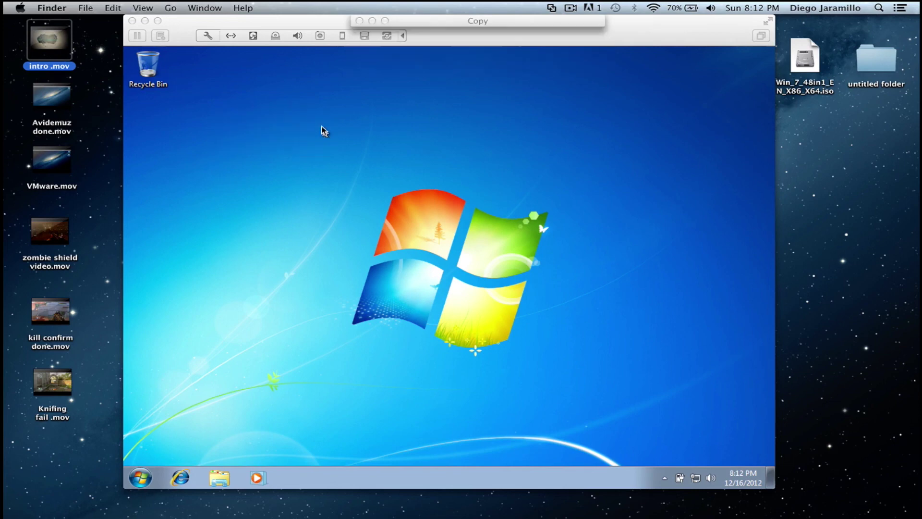
click(336, 62)
double_click(335, 61)
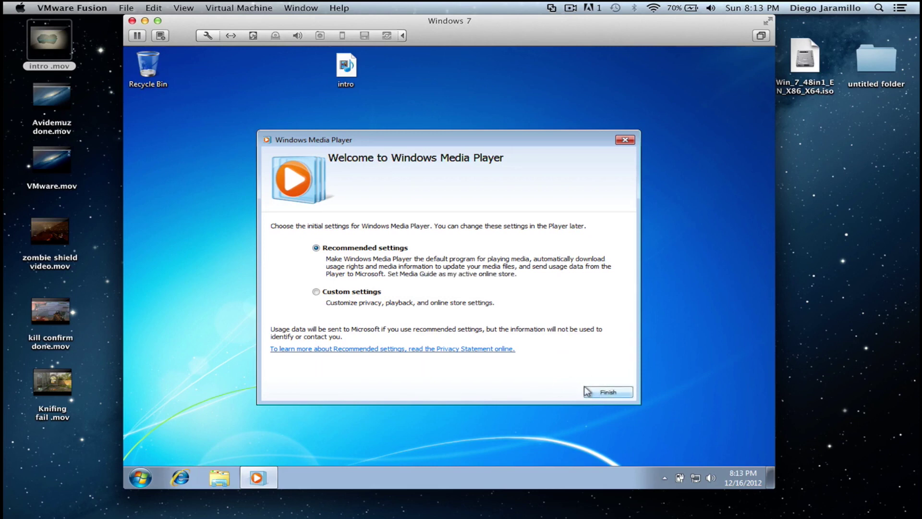
Accept recommended Windows Media Player settings, dismiss the playback error and close the player.
click(590, 392)
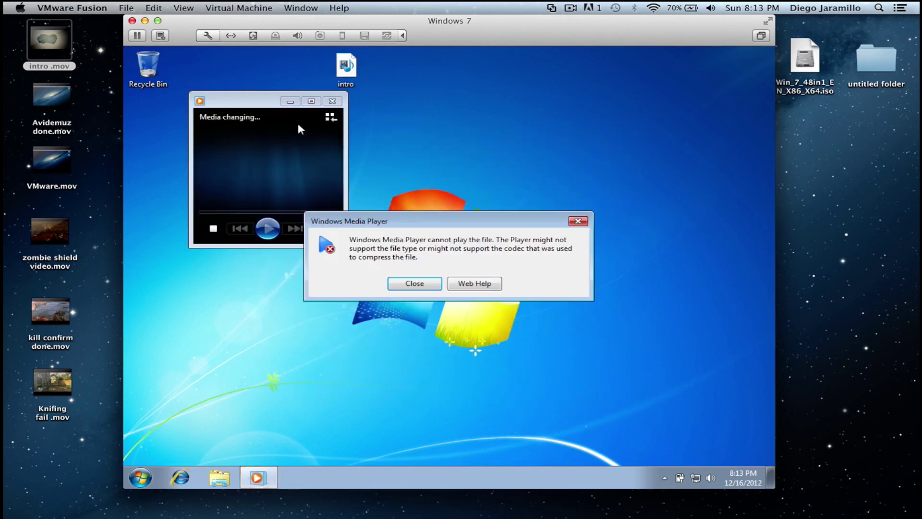
click(413, 282)
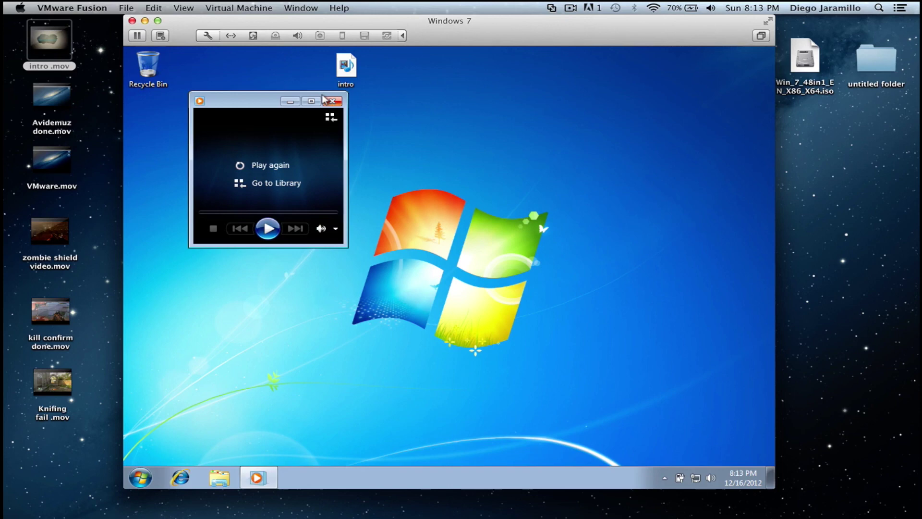
click(332, 101)
Move the intro file from the Windows desktop into the Recycle Bin.
drag(333, 84, 144, 69)
click(345, 68)
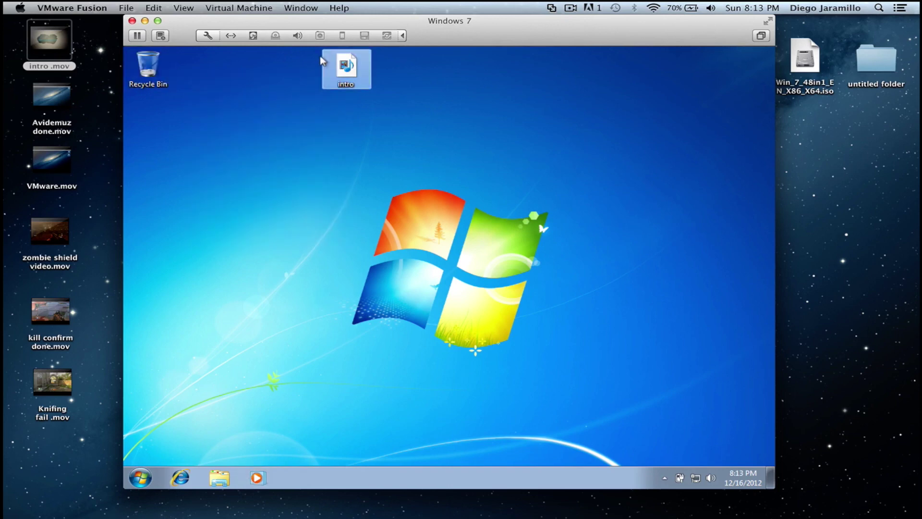
drag(346, 67, 153, 60)
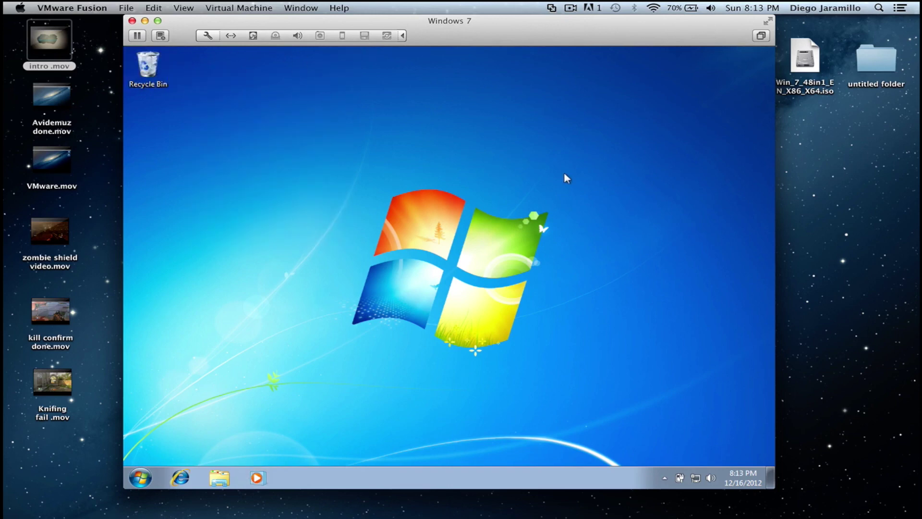
Start a new Windows sticky note and copy the product key from the Mac's Notes app.
click(141, 478)
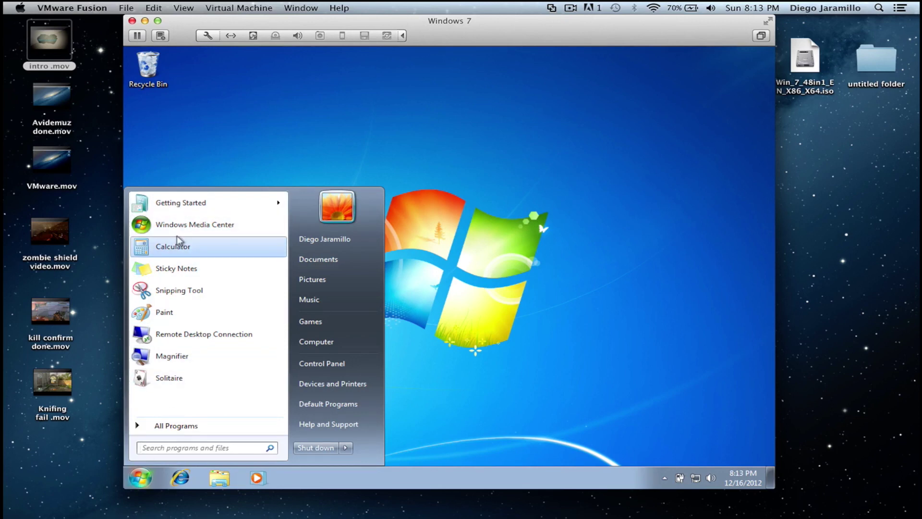
click(177, 258)
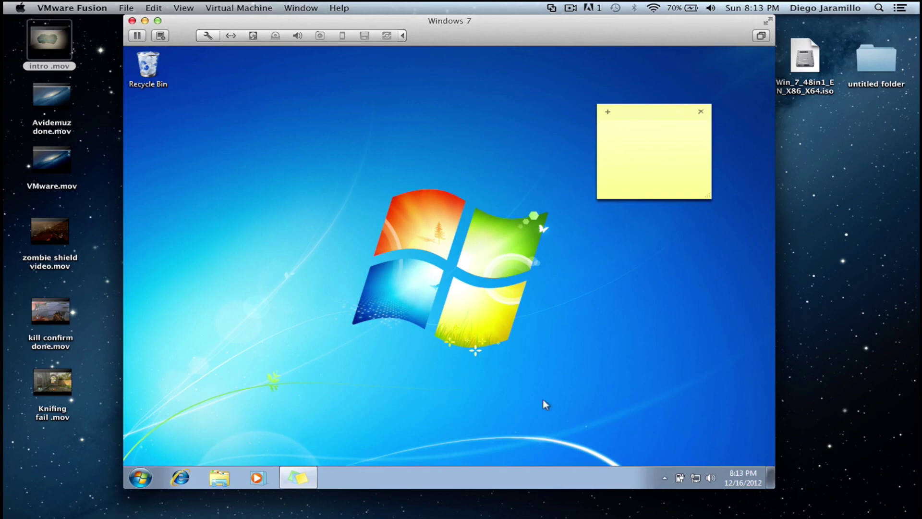
mouse_move(288, 511)
click(326, 507)
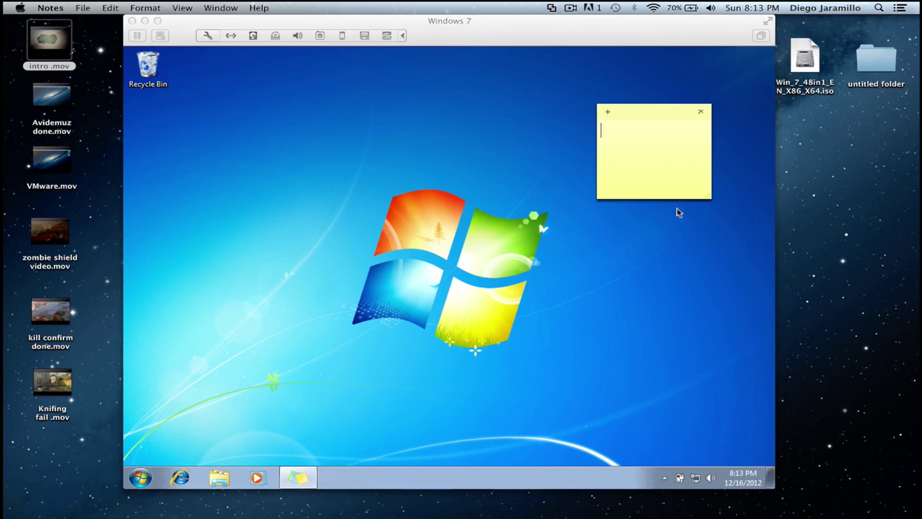
double_click(688, 205)
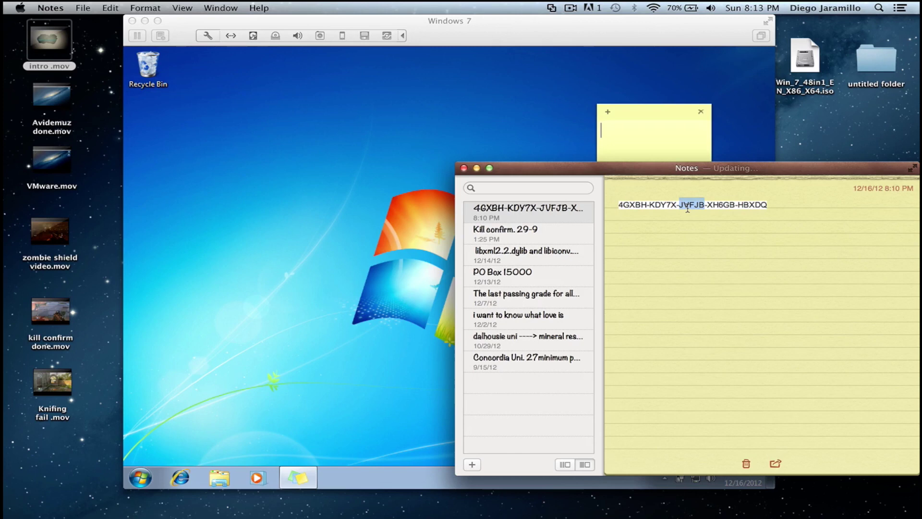
key(super+a)
key(ctrl+c)
Paste the product key into the sticky note in the VM, then close Mac Notes.
click(670, 128)
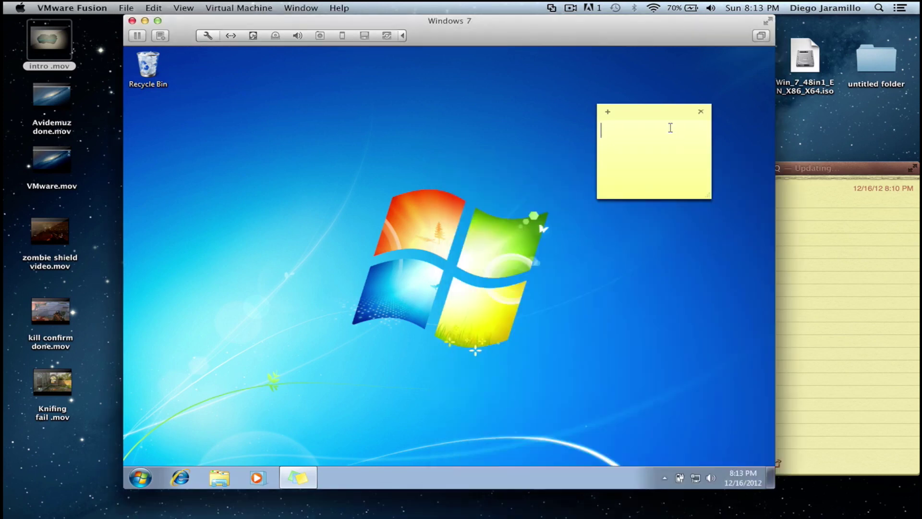
key(ctrl+v)
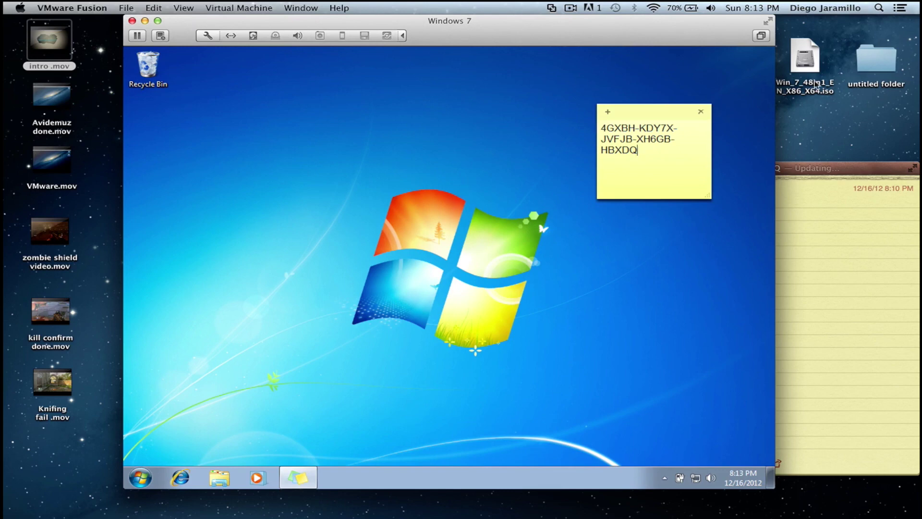
click(832, 168)
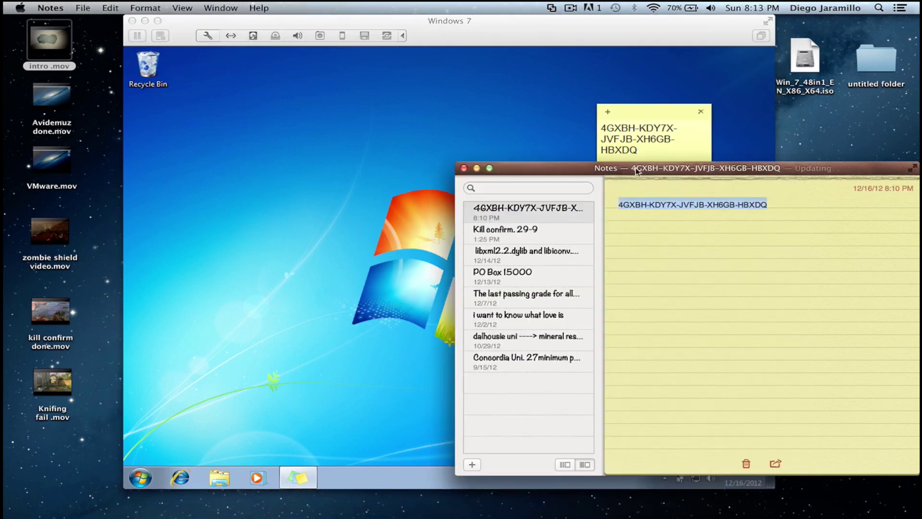
click(464, 168)
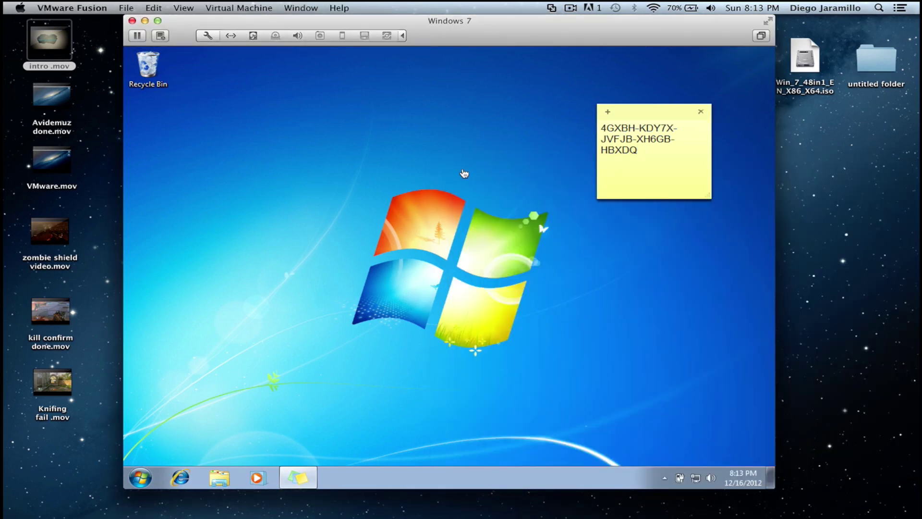